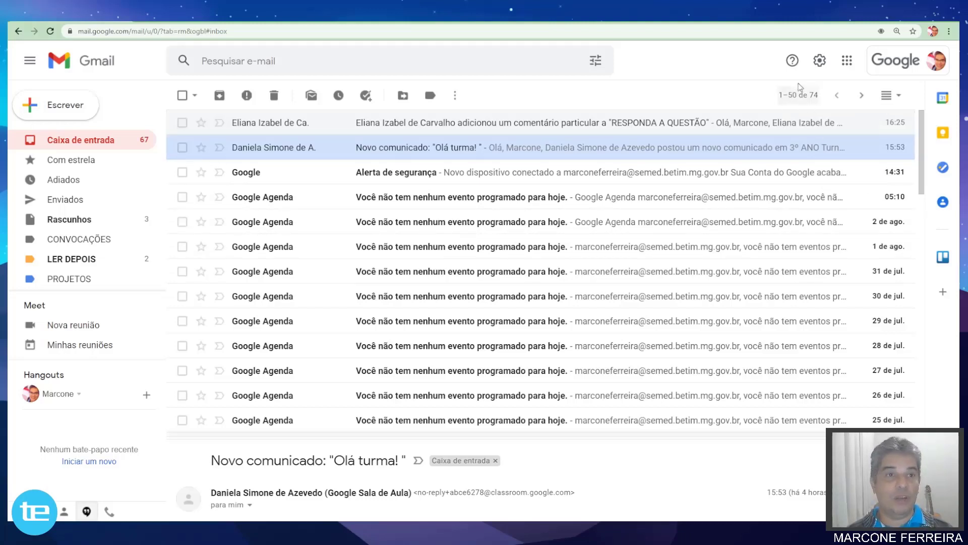
# - Switch from Gmail to Google Sala de Aula and open its Configurações page
pyautogui.click(848, 62)
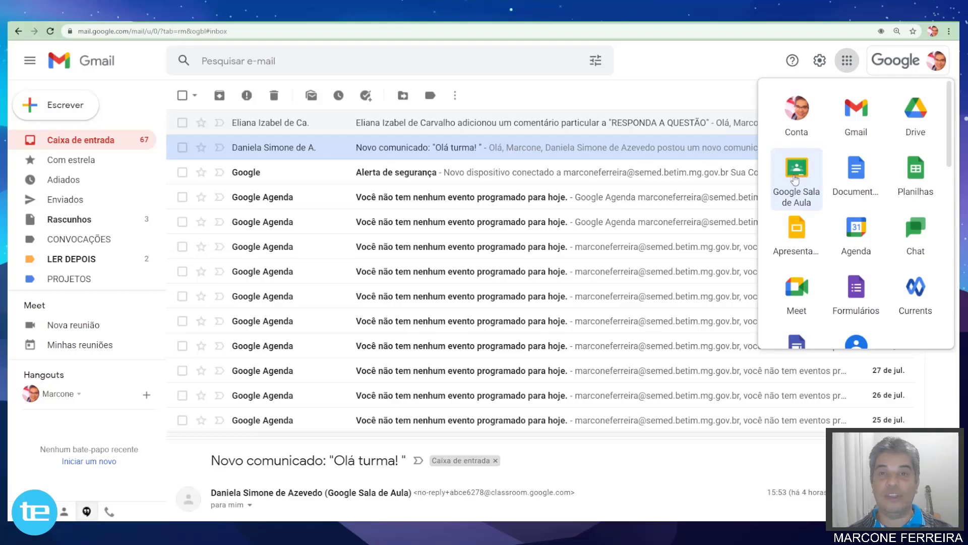
pyautogui.click(799, 172)
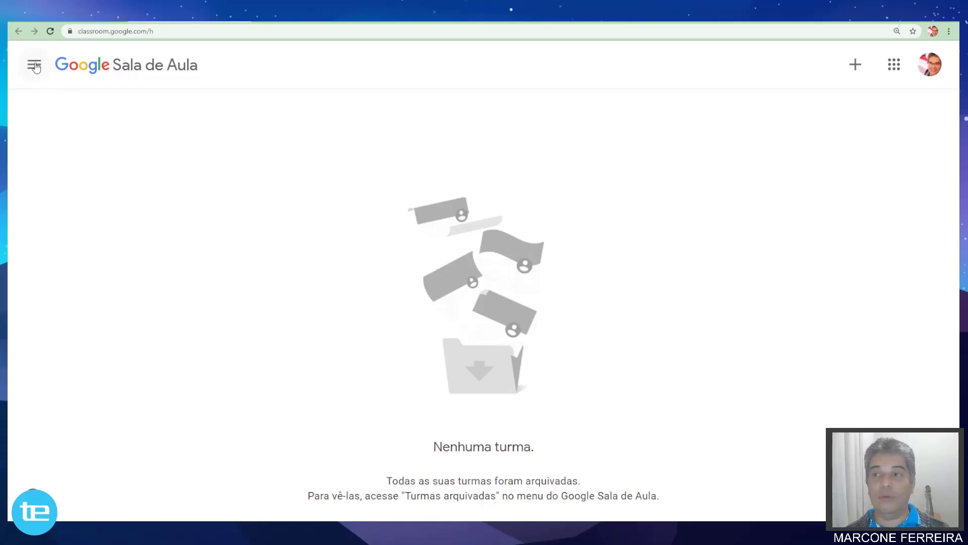
pyautogui.click(34, 66)
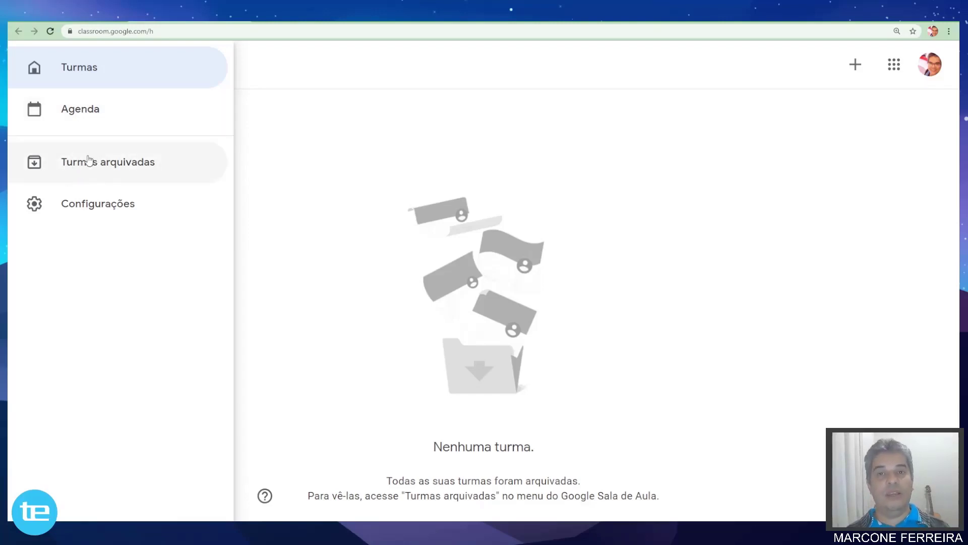
pyautogui.click(85, 205)
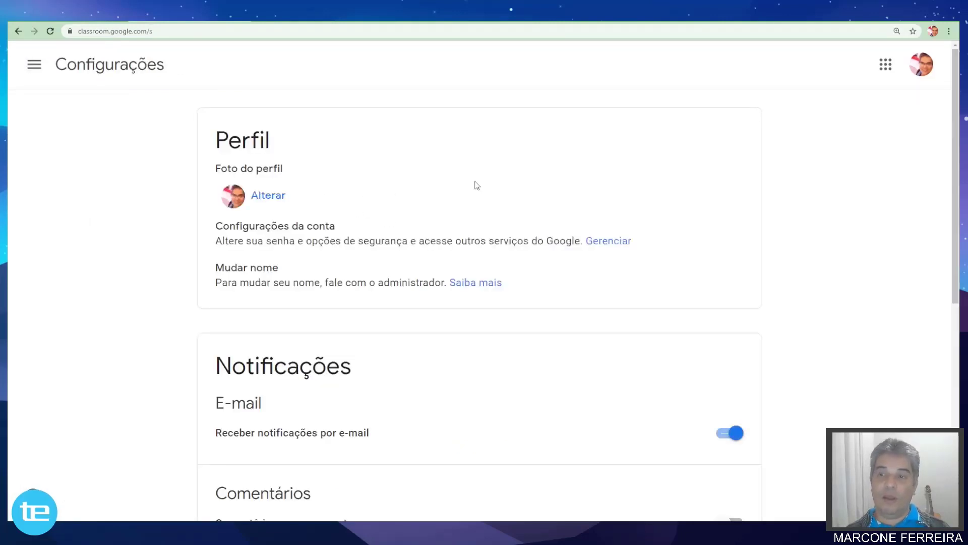
# - Look over the Perfil section, the signed-in account's details and the option for changing the profile photo
pyautogui.scroll(-1, 219, 223)
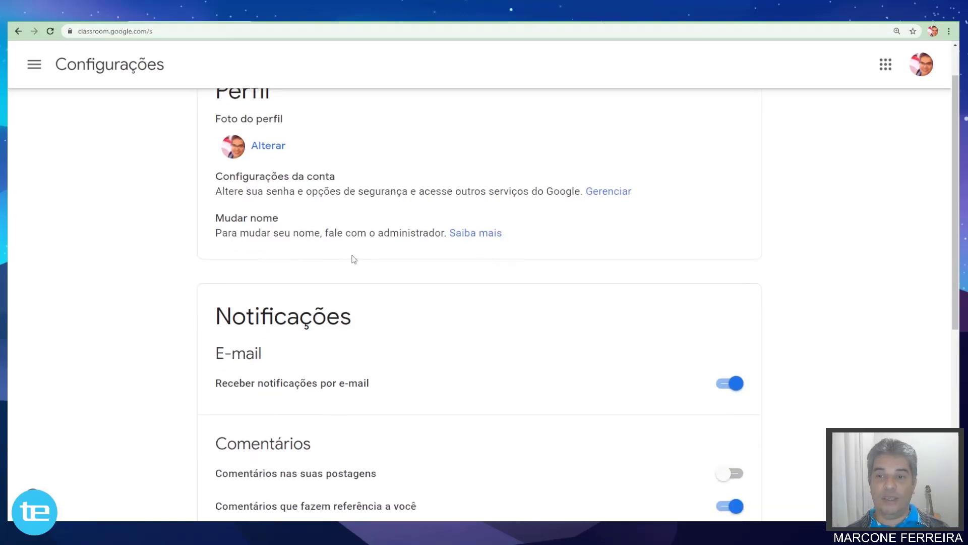
pyautogui.scroll(1, 350, 260)
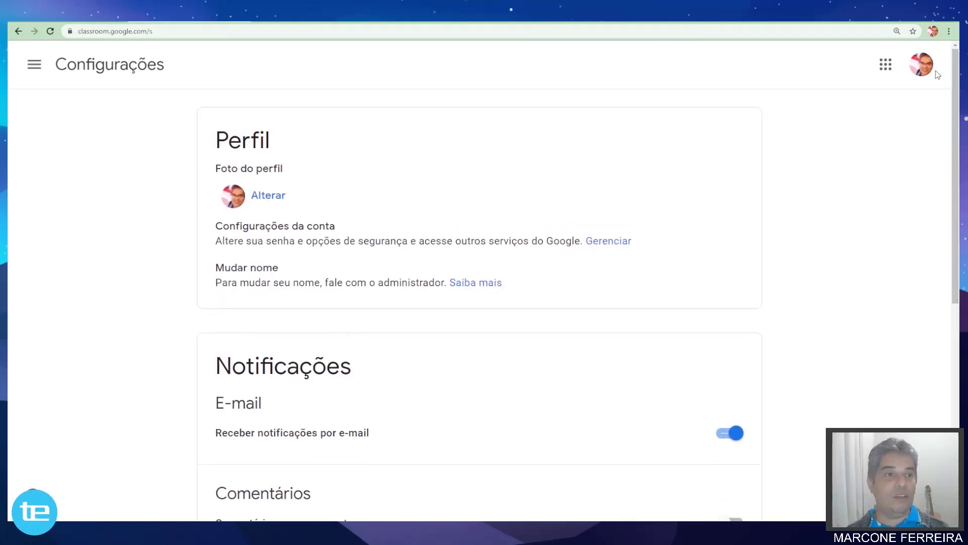
pyautogui.click(921, 65)
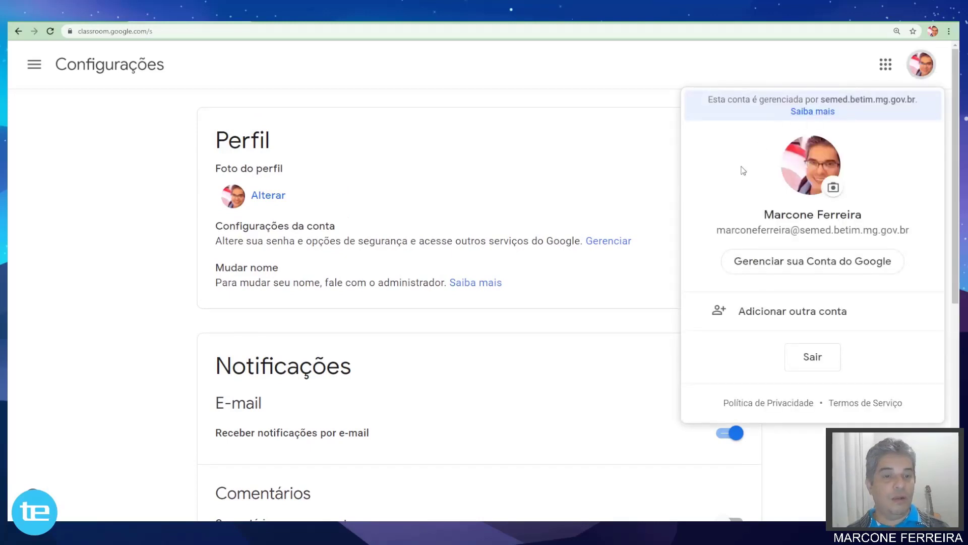
pyautogui.click(926, 65)
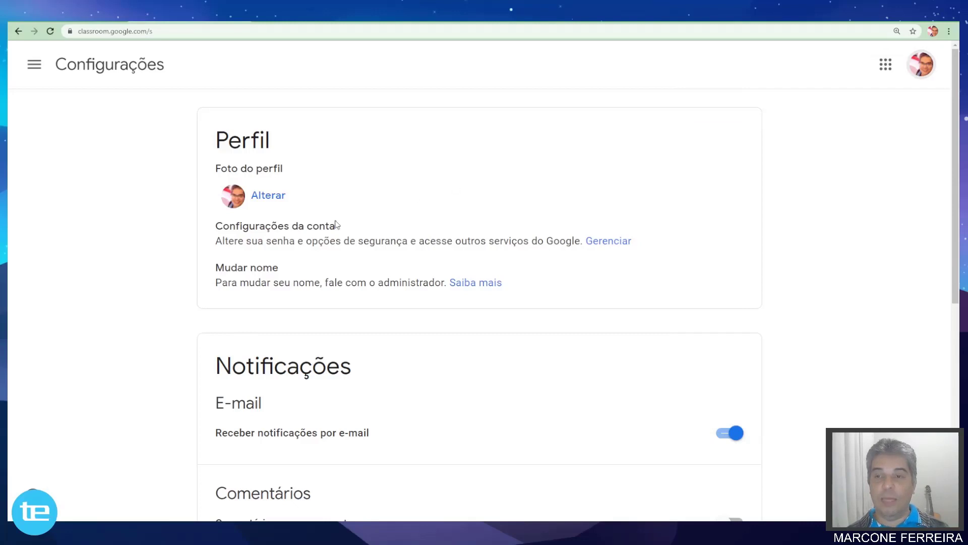
pyautogui.click(263, 200)
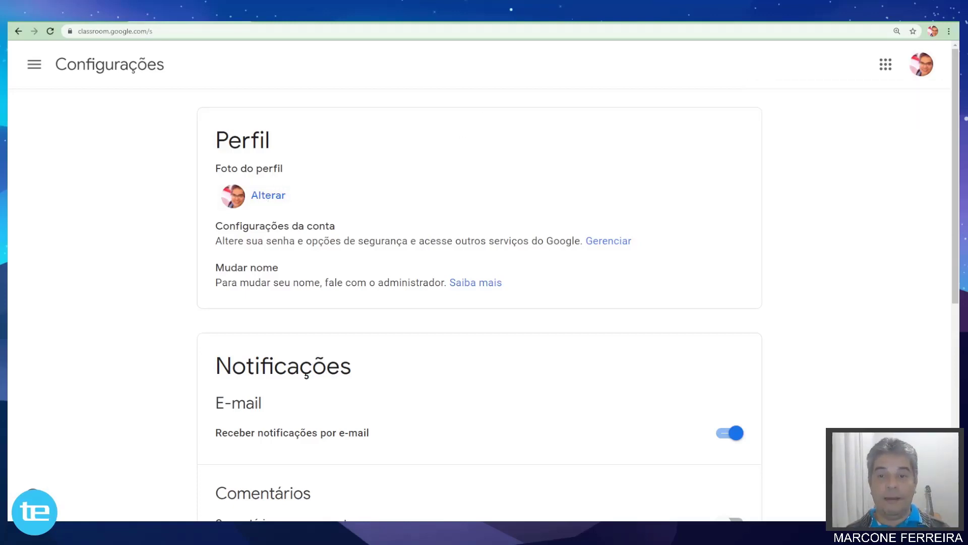
# - Review the Notificações settings from the e-mail option through Comentários and Suas turmas to Notificações das turmas
pyautogui.scroll(-5, 428, 139)
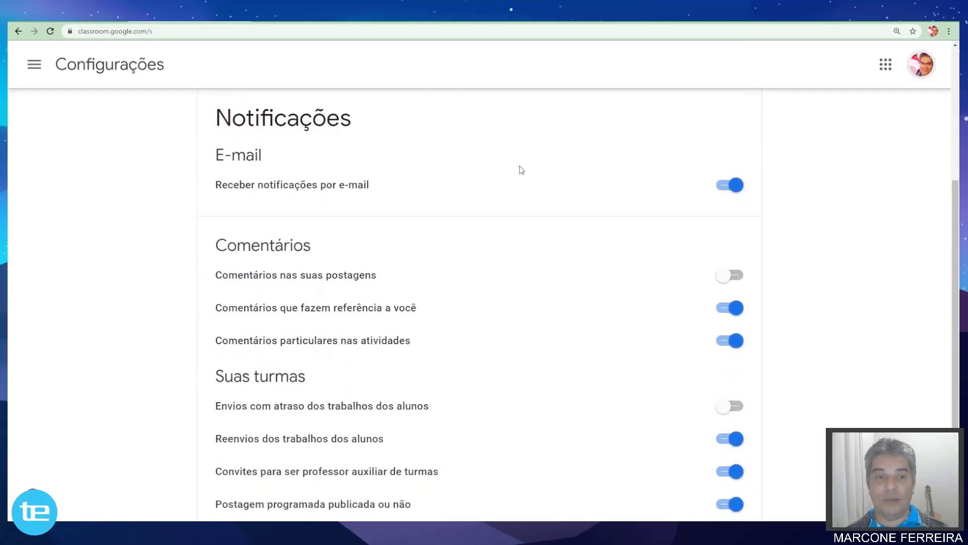
pyautogui.scroll(2, 521, 170)
pyautogui.scroll(-1, 521, 170)
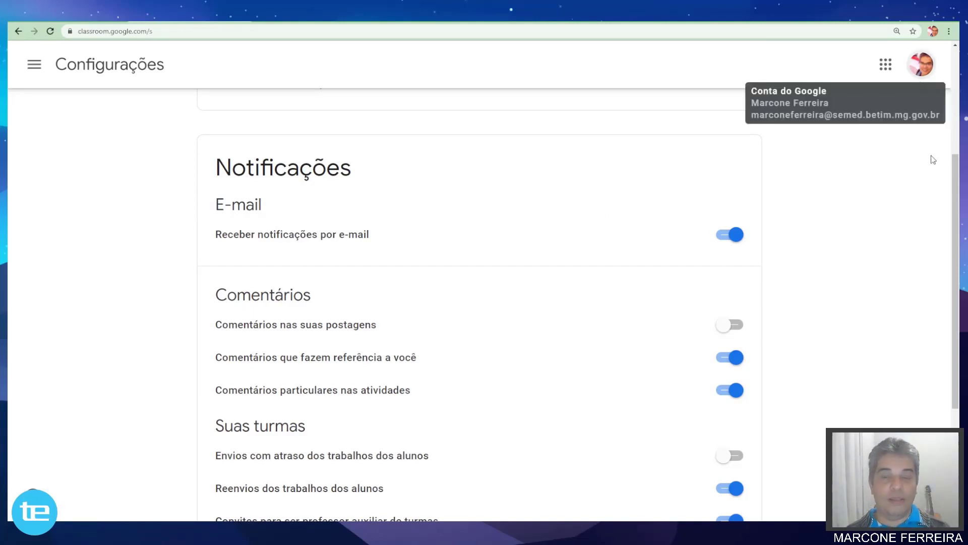
pyautogui.scroll(-4, 182, 247)
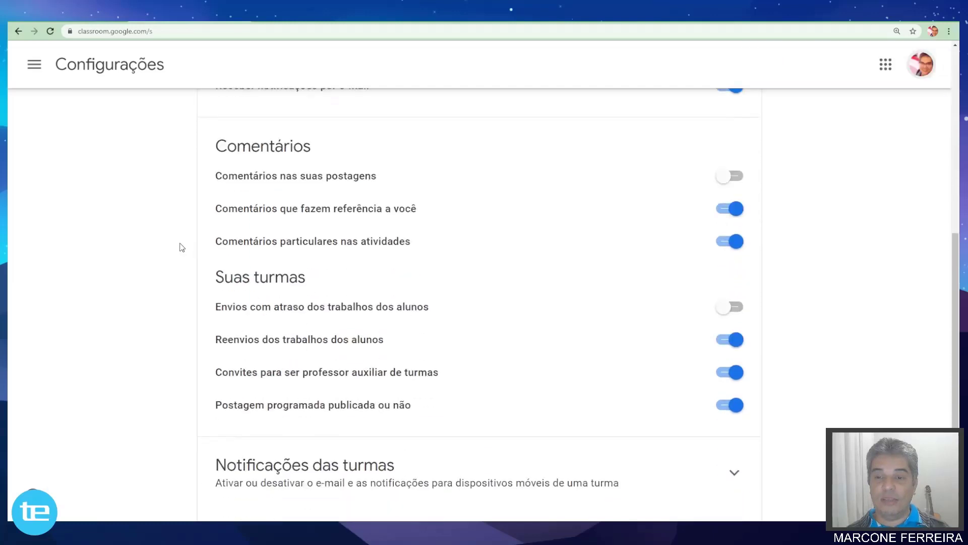
pyautogui.scroll(4, 182, 247)
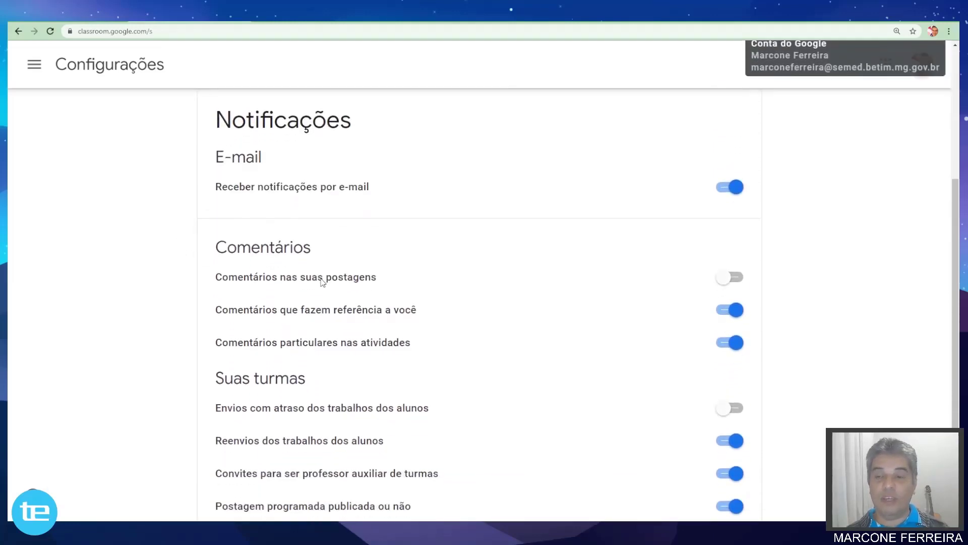
pyautogui.scroll(-1, 322, 281)
pyautogui.scroll(-2, 321, 280)
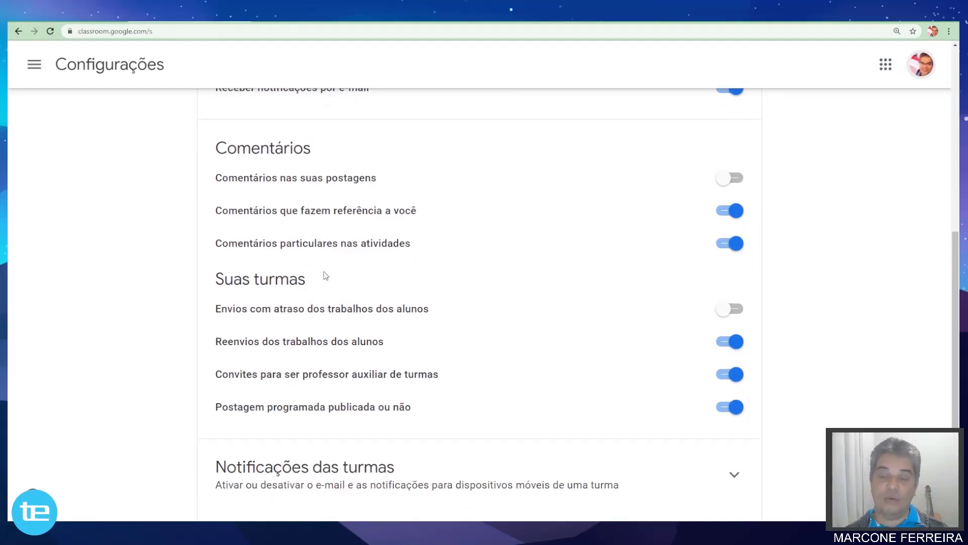
pyautogui.scroll(4, 343, 280)
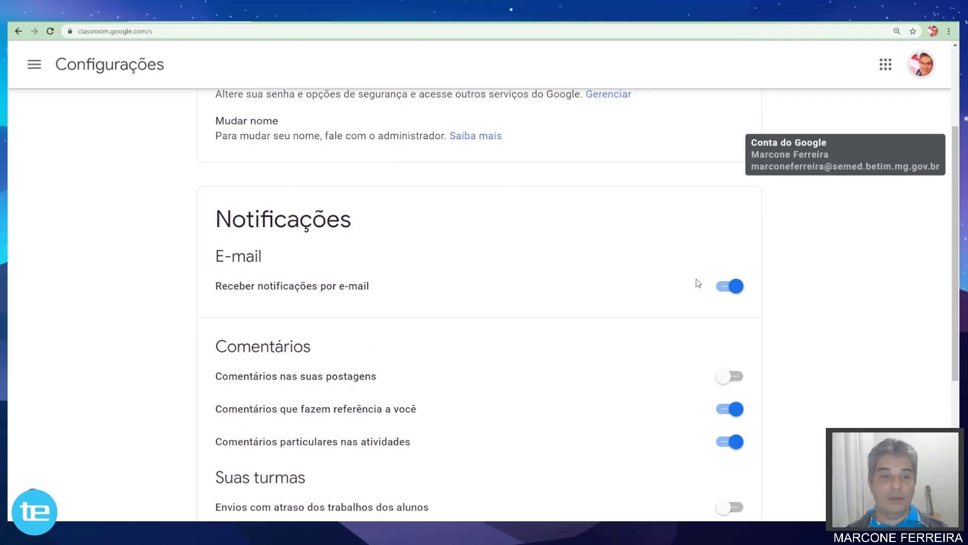
# - Turn Receber notificações por e-mail off and back on
pyautogui.click(729, 291)
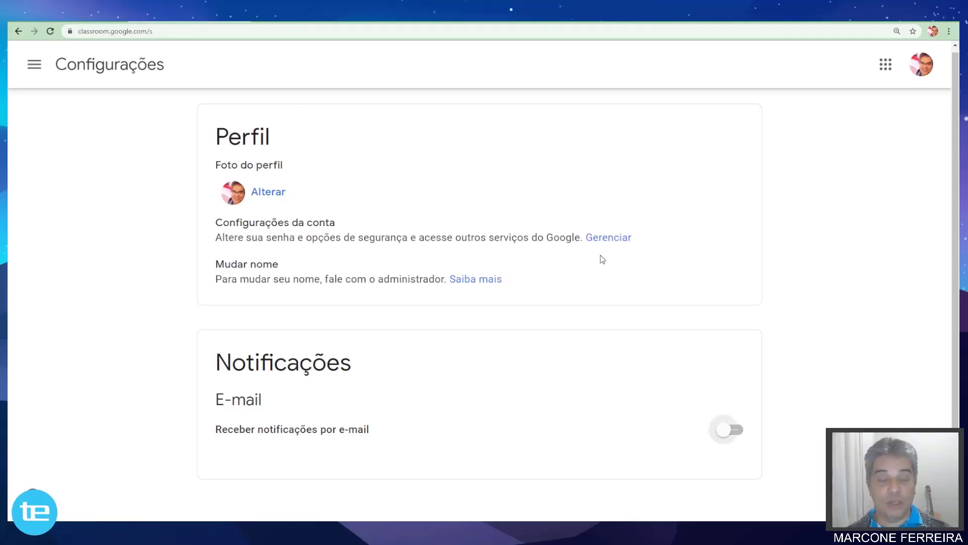
pyautogui.click(732, 431)
pyautogui.scroll(-3, 737, 435)
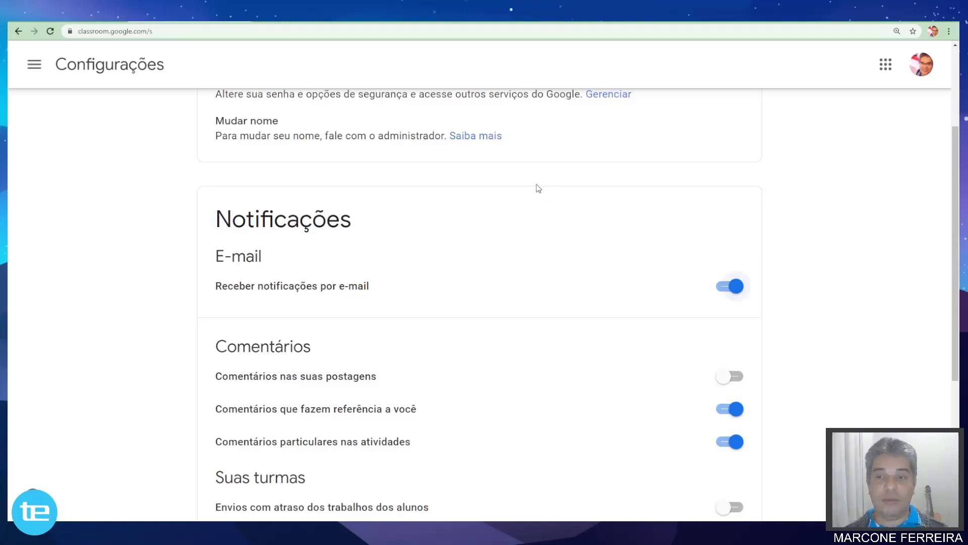
# - Examine how the e-mail notification options are grouped under the Comentários and Suas turmas headings
pyautogui.scroll(-1, 544, 192)
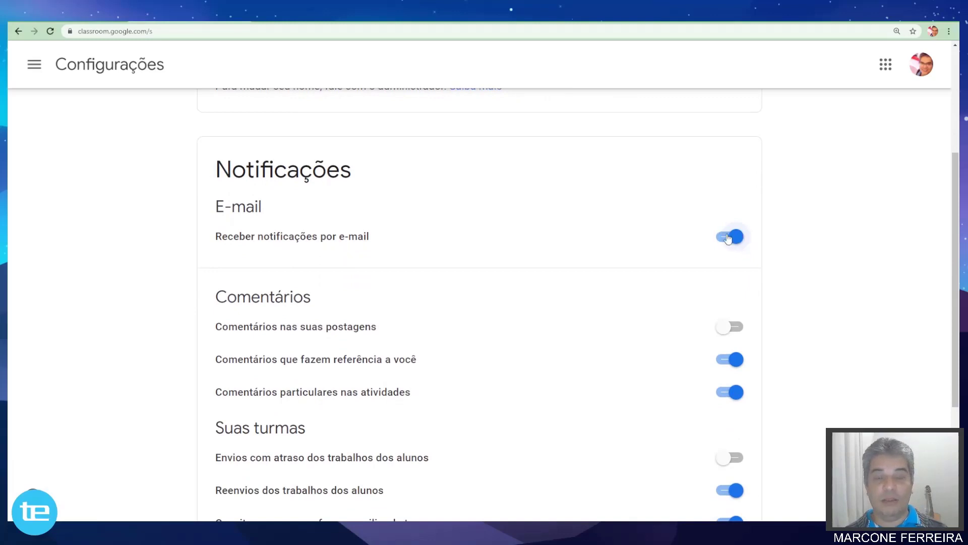
pyautogui.scroll(-1, 638, 241)
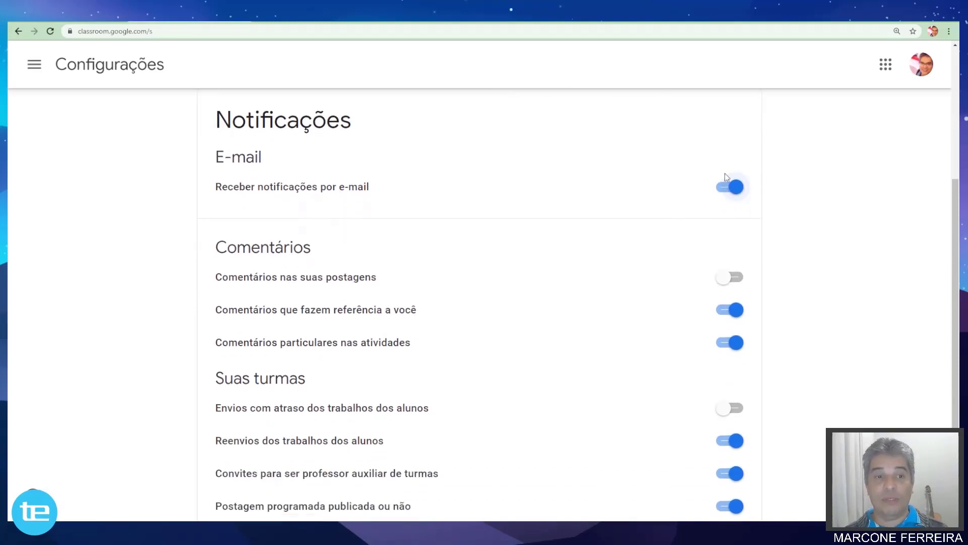
pyautogui.scroll(-1, 509, 262)
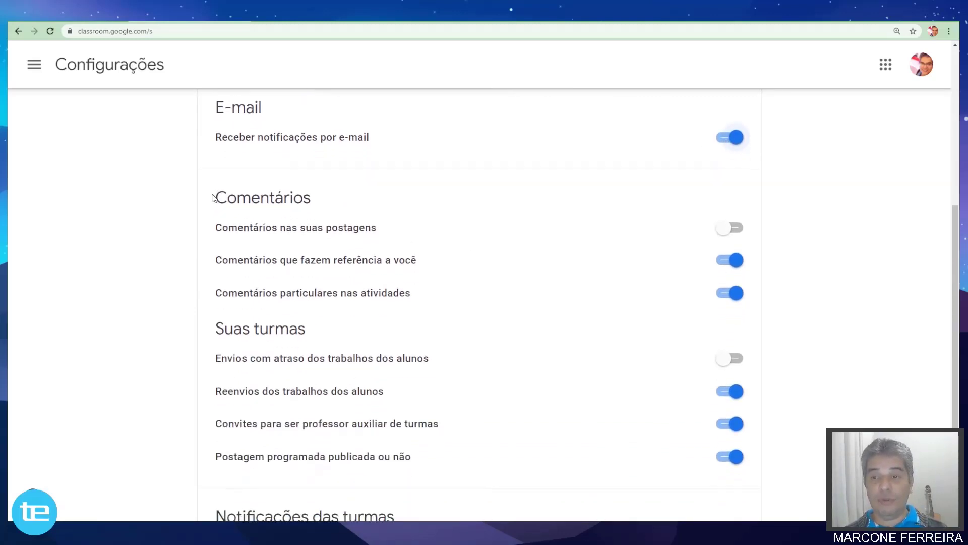
pyautogui.moveTo(215, 198); pyautogui.dragTo(311, 199)
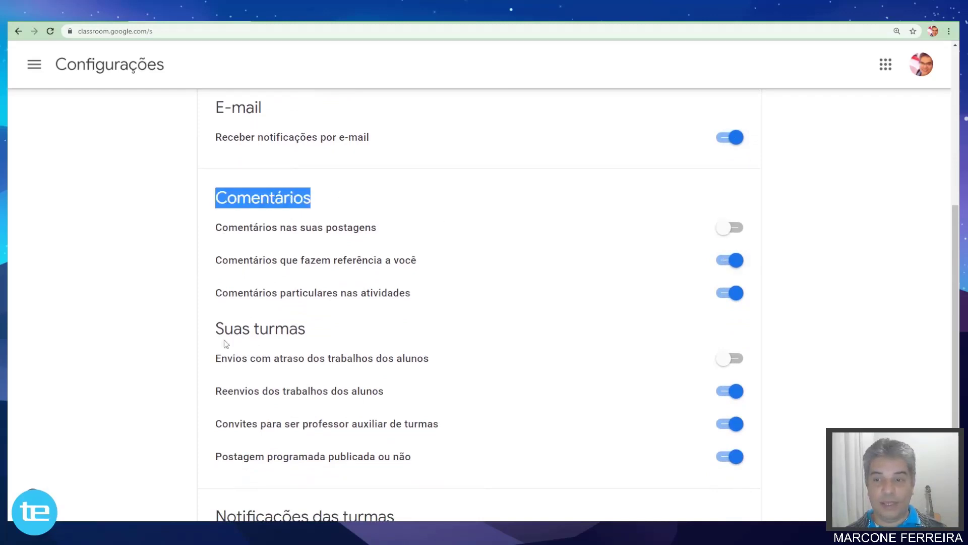
pyautogui.moveTo(219, 325); pyautogui.dragTo(321, 331)
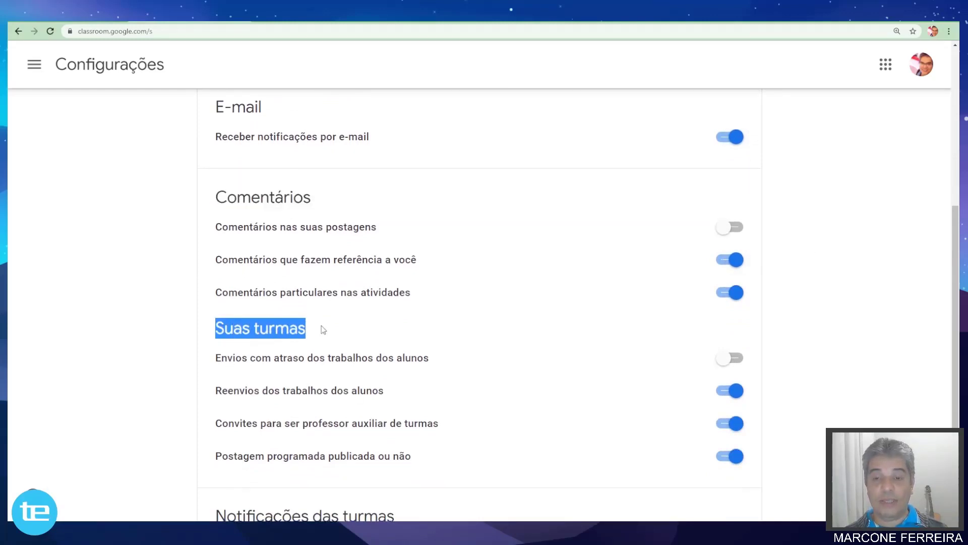
pyautogui.scroll(-2, 328, 337)
pyautogui.scroll(1, 305, 277)
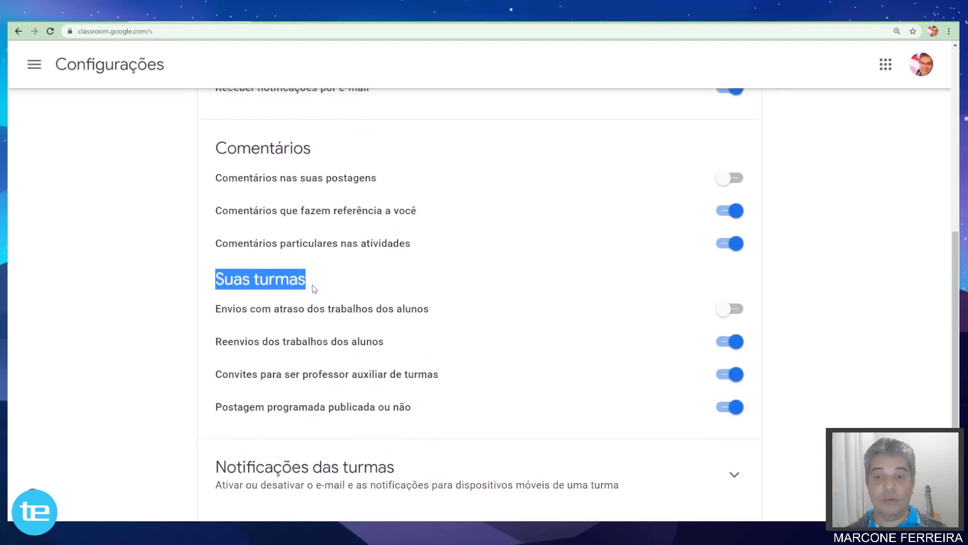
pyautogui.scroll(2, 399, 303)
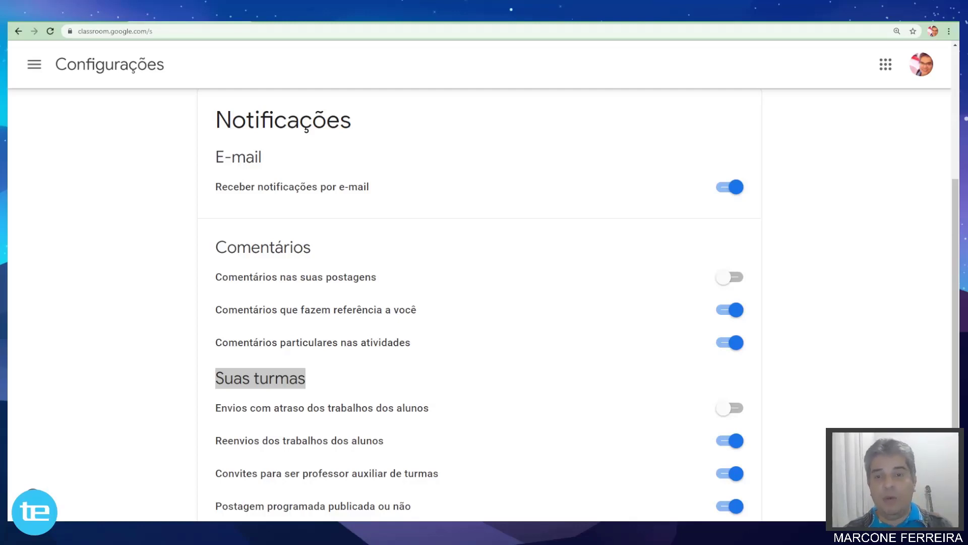
# - Examine the Comentários group of notification options, highlighting its heading
pyautogui.hotkey('alt', 'Tab')
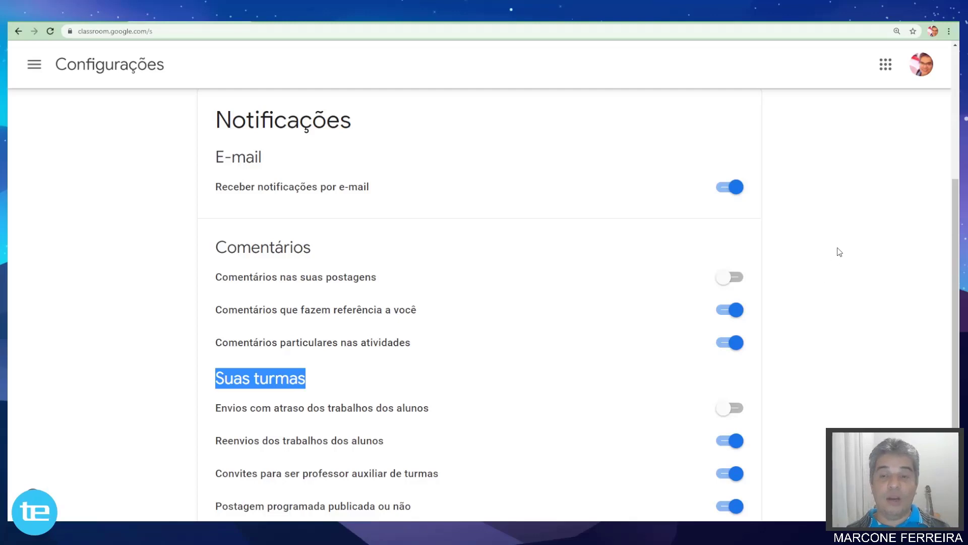
pyautogui.scroll(-1, 839, 252)
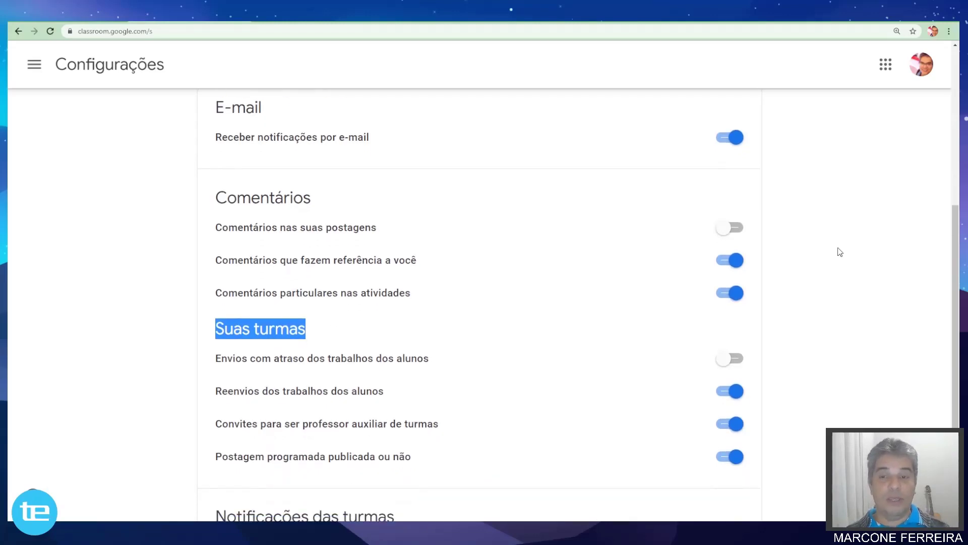
pyautogui.hotkey('alt', 'Tab')
pyautogui.hotkey('alt', 'Tab')
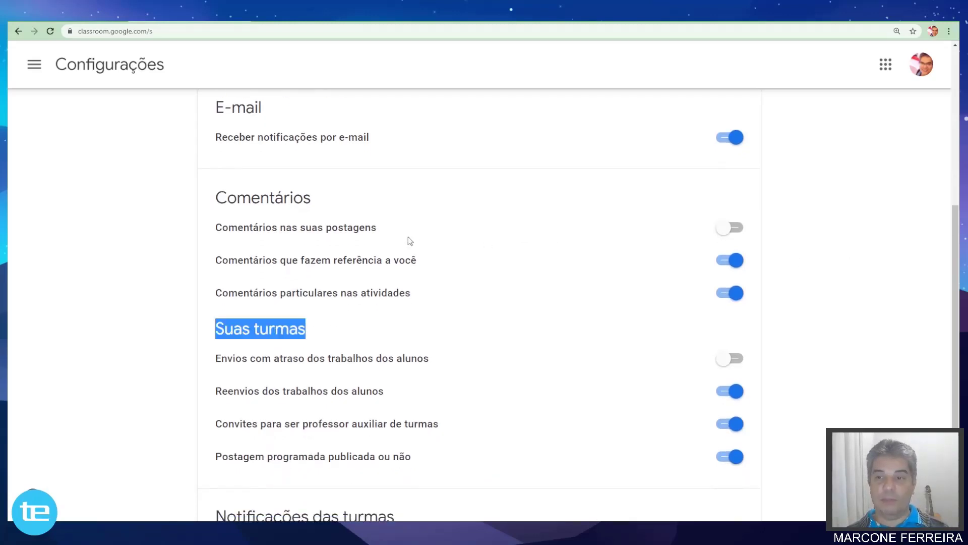
pyautogui.moveTo(216, 197); pyautogui.dragTo(314, 199)
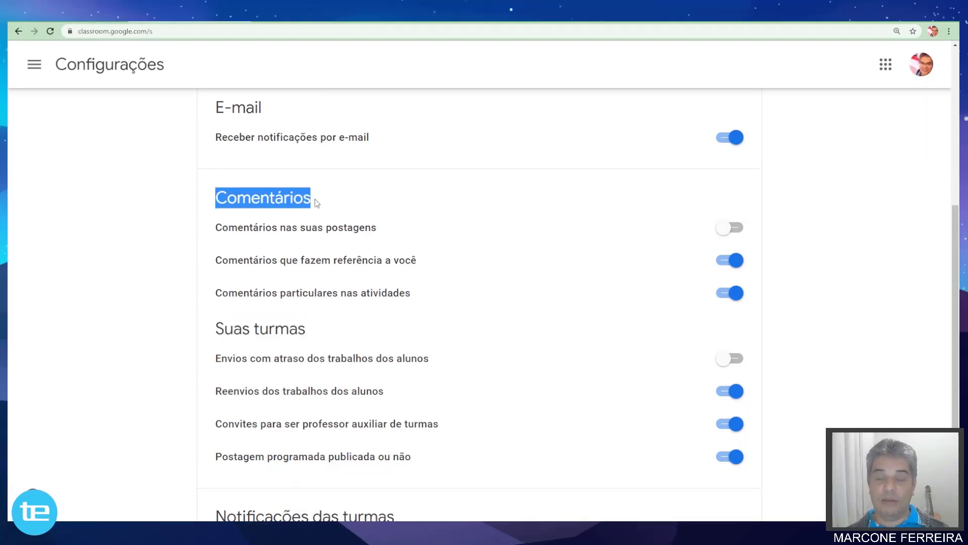
pyautogui.hotkey('alt', 'Tab')
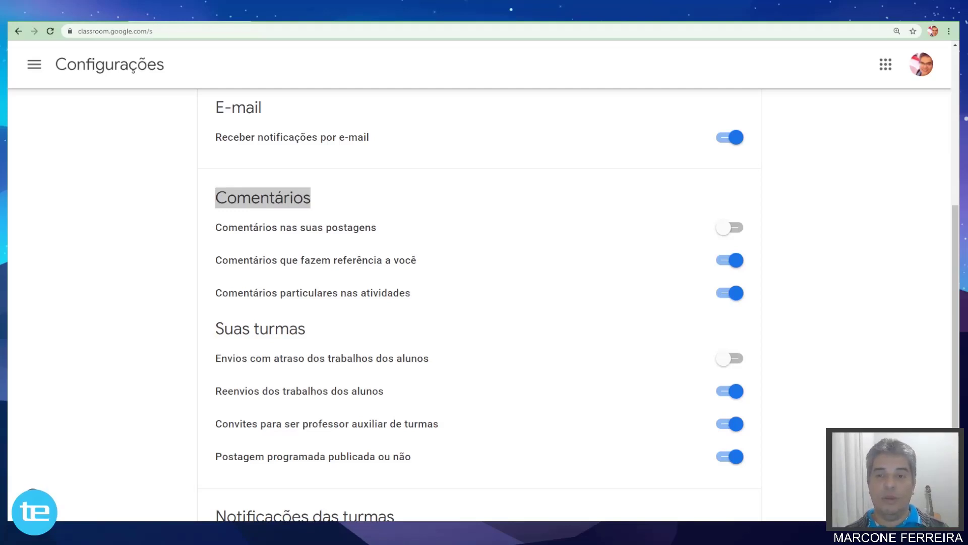
pyautogui.hotkey('alt', 'Tab')
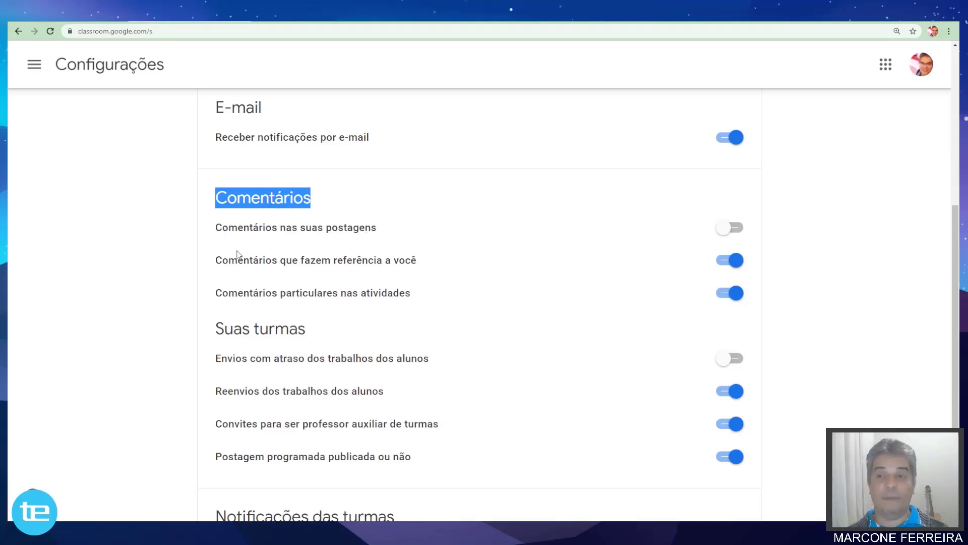
# - Highlight the option Comentários nas suas postagens and turn its notifications on
pyautogui.click(220, 230)
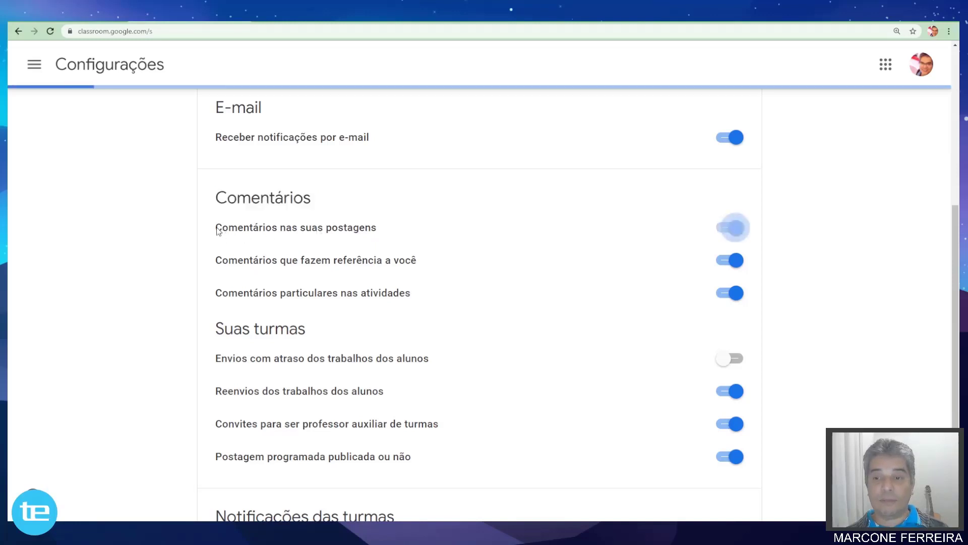
pyautogui.moveTo(220, 230); pyautogui.dragTo(388, 230)
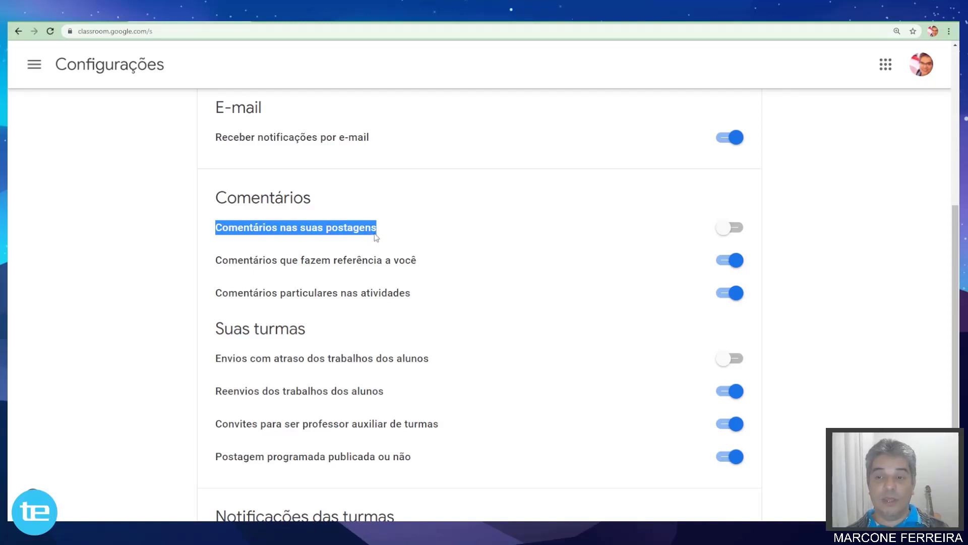
pyautogui.hotkey('alt', 'Tab')
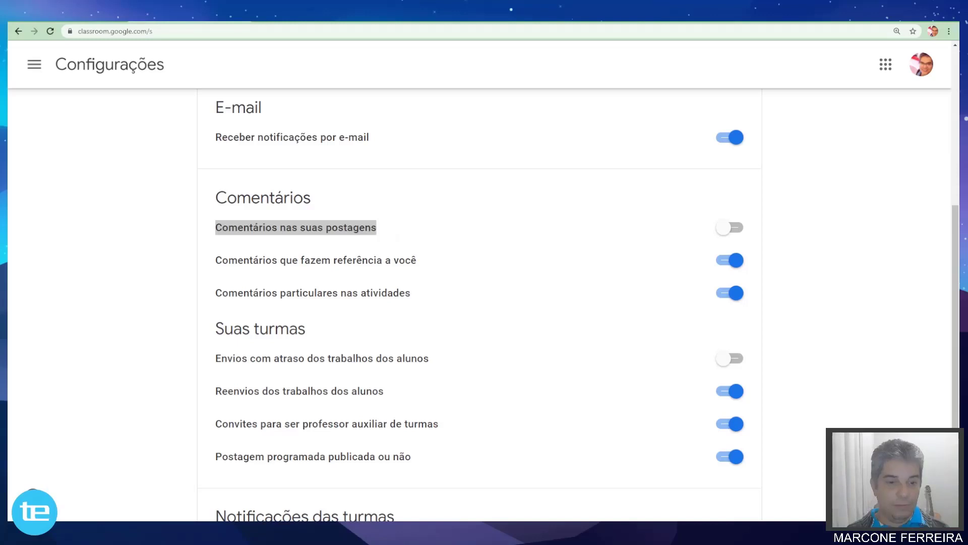
pyautogui.hotkey('alt', 'Tab')
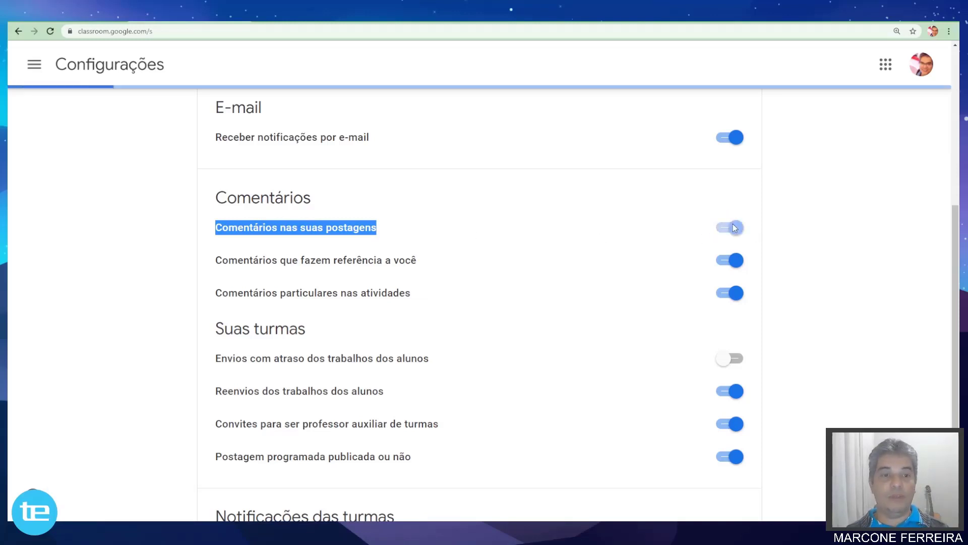
pyautogui.click(731, 229)
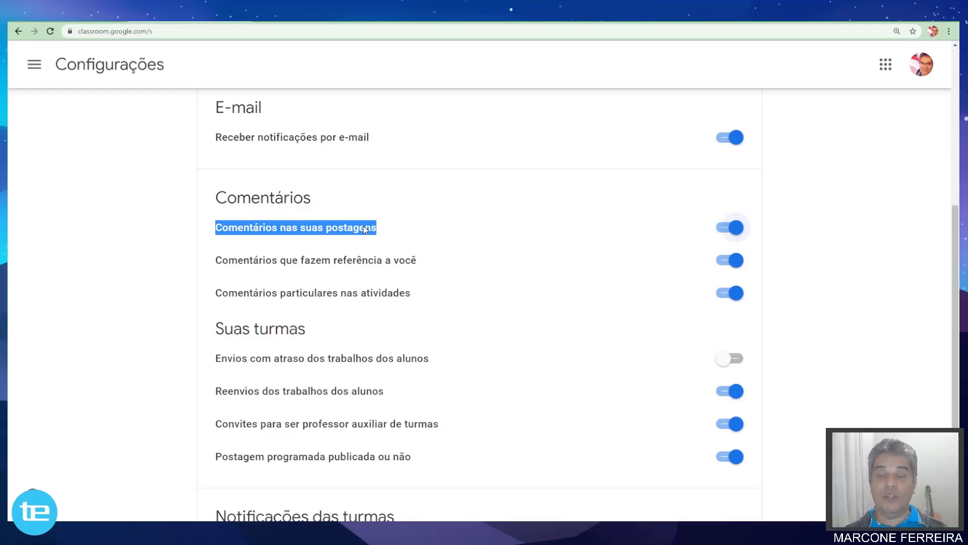
# - Turn off the e-mail notifications for Comentários nas suas postagens, toggling the option off, on and off again
pyautogui.click(722, 233)
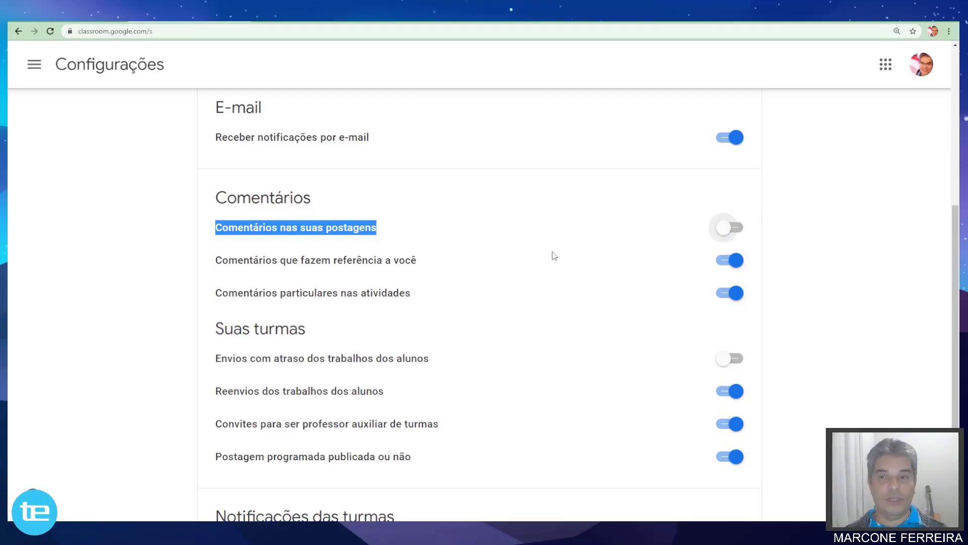
pyautogui.click(282, 231)
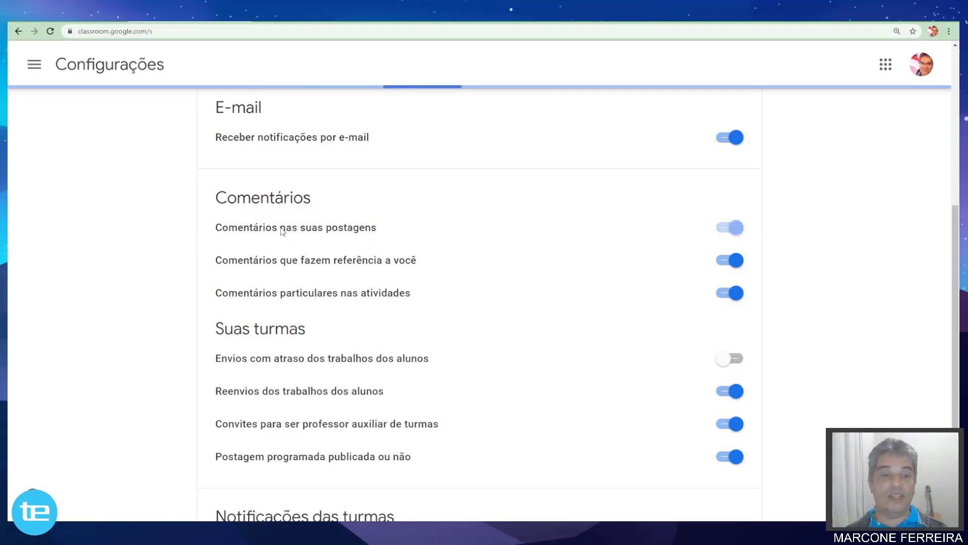
pyautogui.click(733, 232)
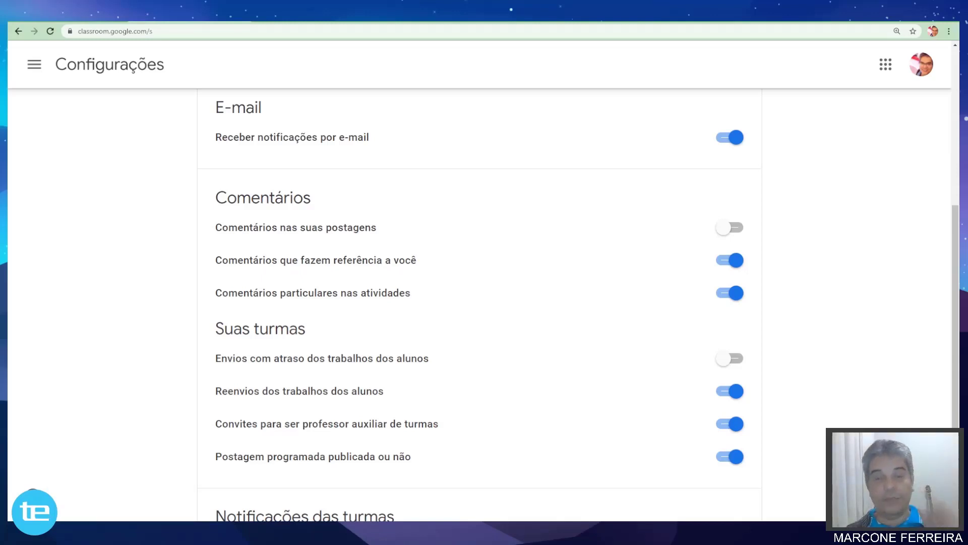
pyautogui.click(450, 261)
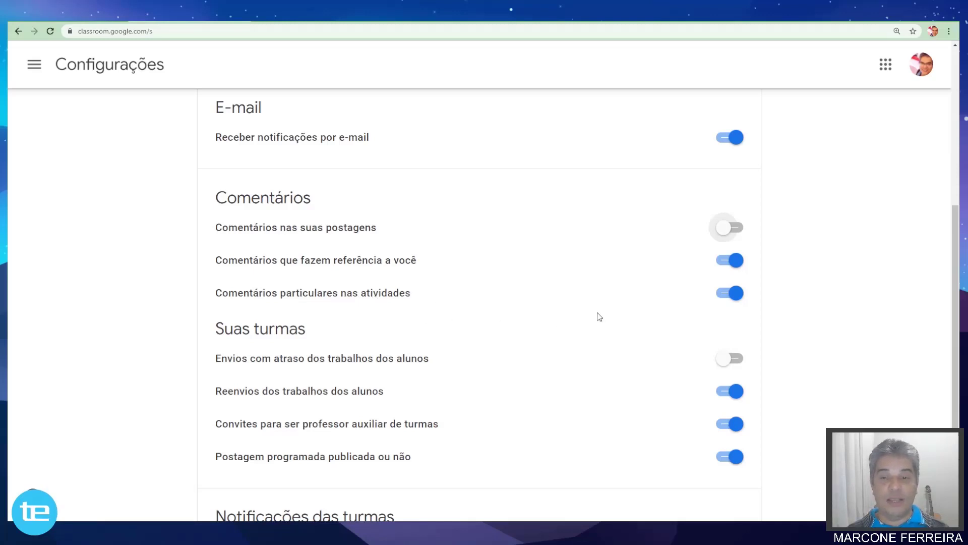
# - Expand the Notificações das turmas section and review the profile and notification settings on the page
pyautogui.scroll(-2, 303, 306)
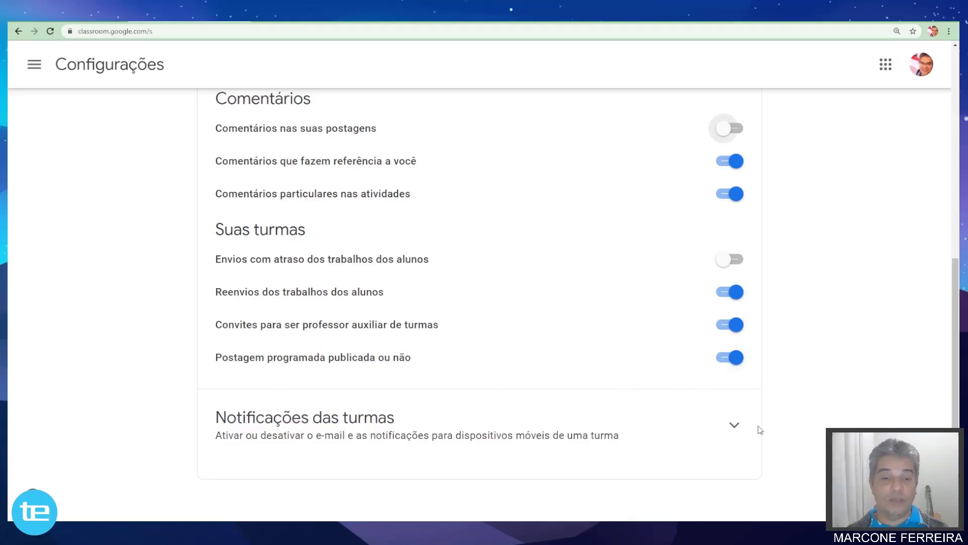
pyautogui.click(734, 426)
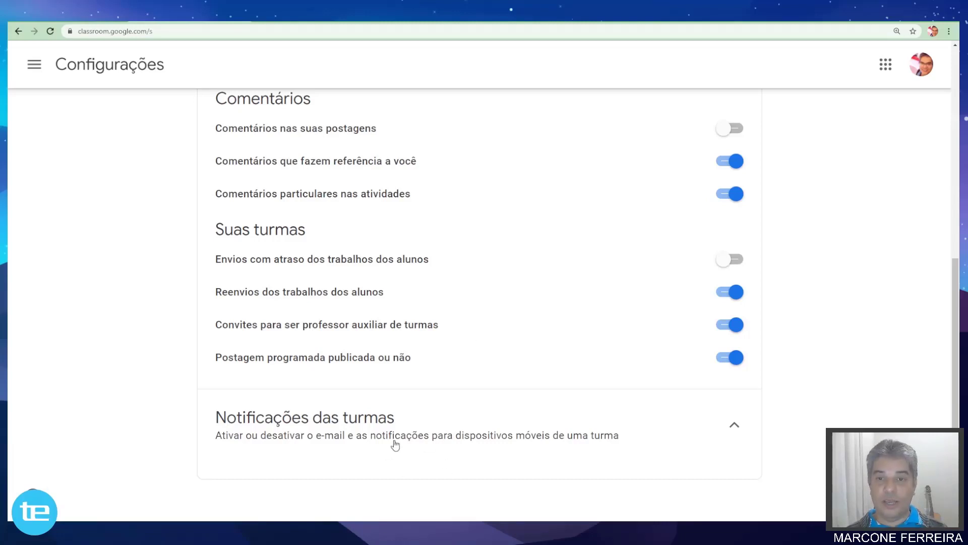
pyautogui.scroll(8, 395, 443)
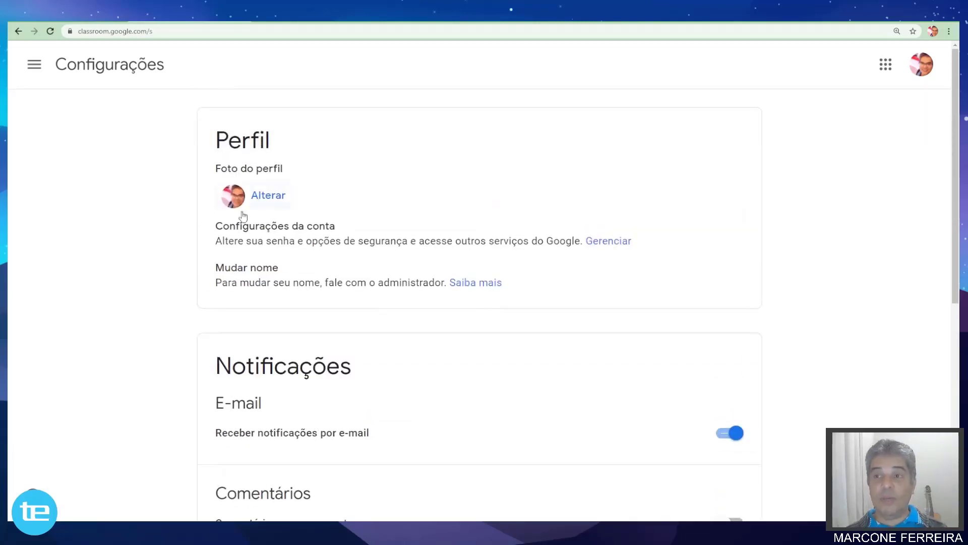
pyautogui.scroll(-8, 484, 219)
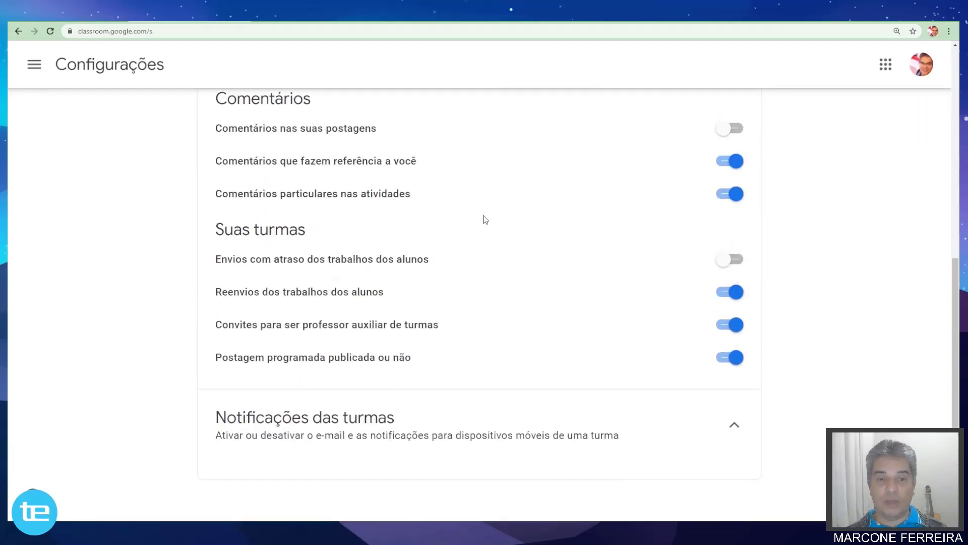
# - Leave the Configurações page and go to the Turmas page
pyautogui.scroll(8, 483, 219)
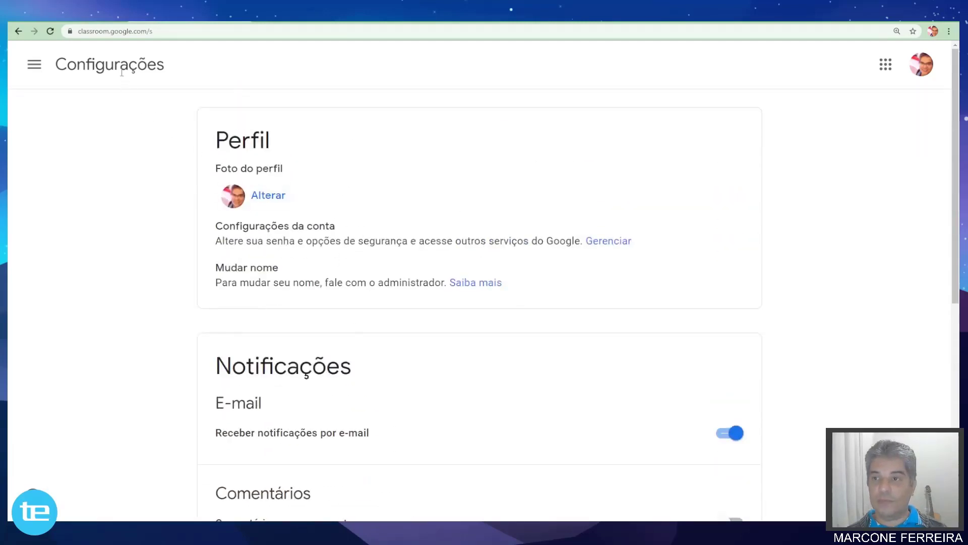
pyautogui.click(36, 64)
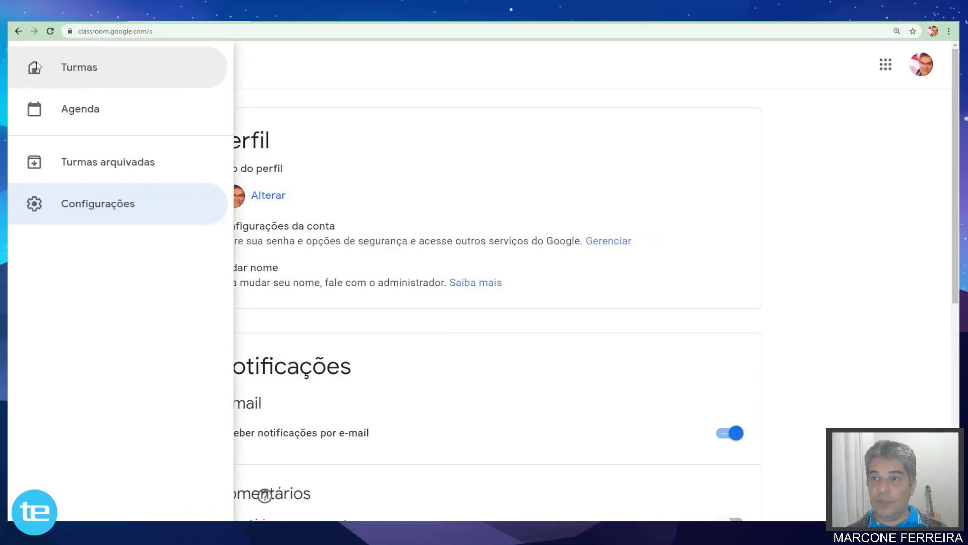
pyautogui.click(77, 70)
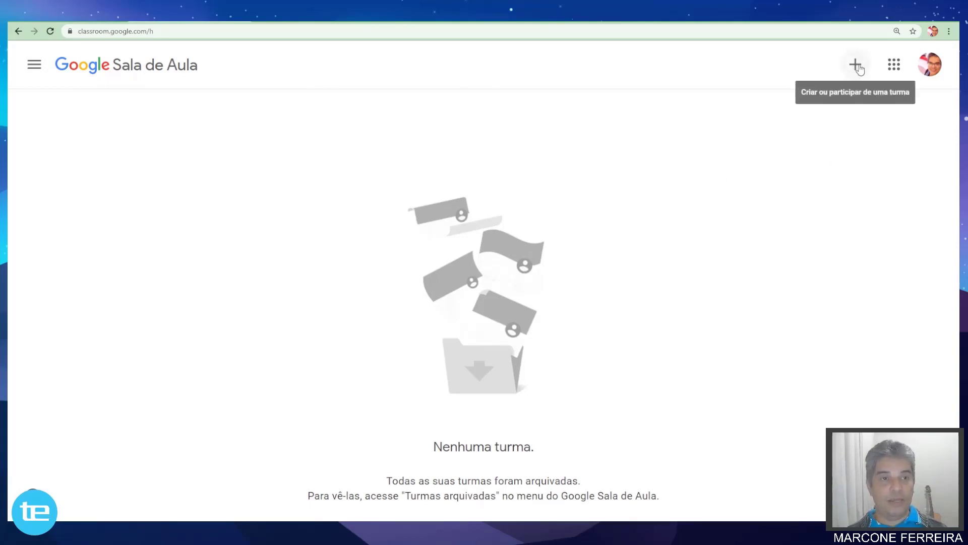
# - View the Participar da turma form with its Código da turma field, and close it without joining a class
pyautogui.click(857, 66)
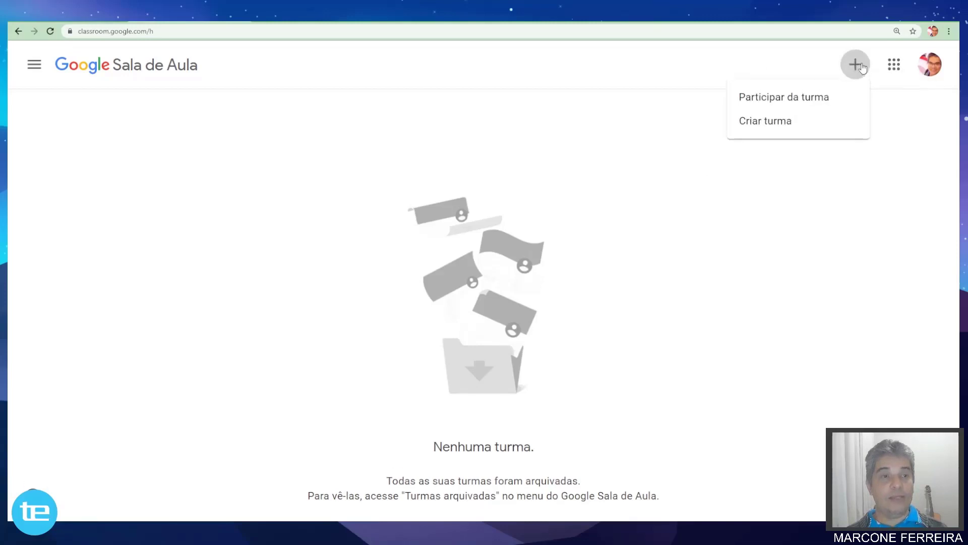
pyautogui.click(778, 100)
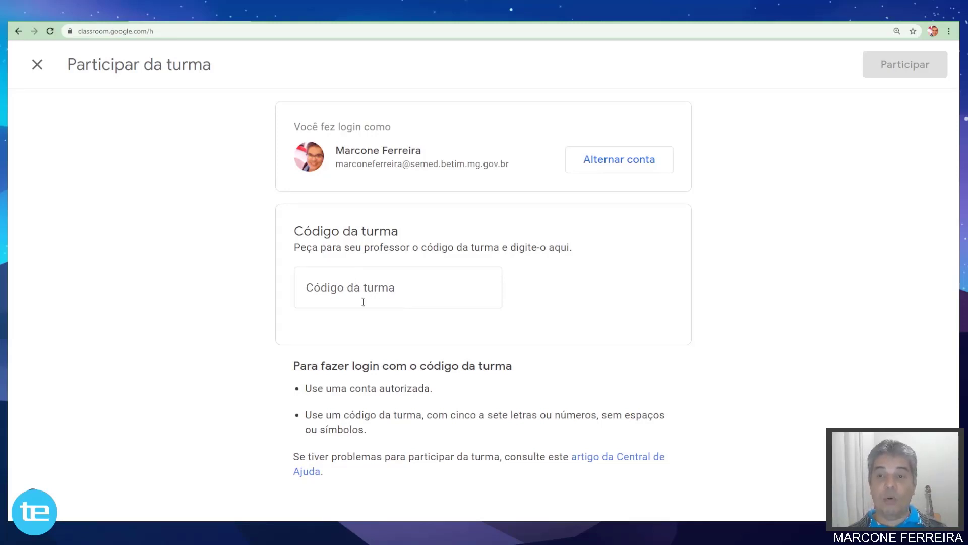
pyautogui.click(37, 64)
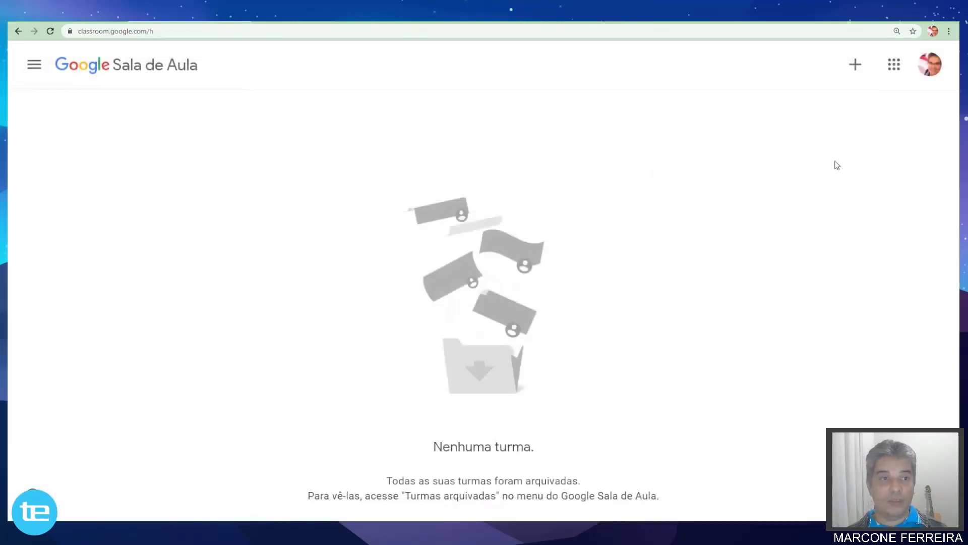
# - Open the choices for joining or creating a class to reach Criar turma
pyautogui.click(856, 66)
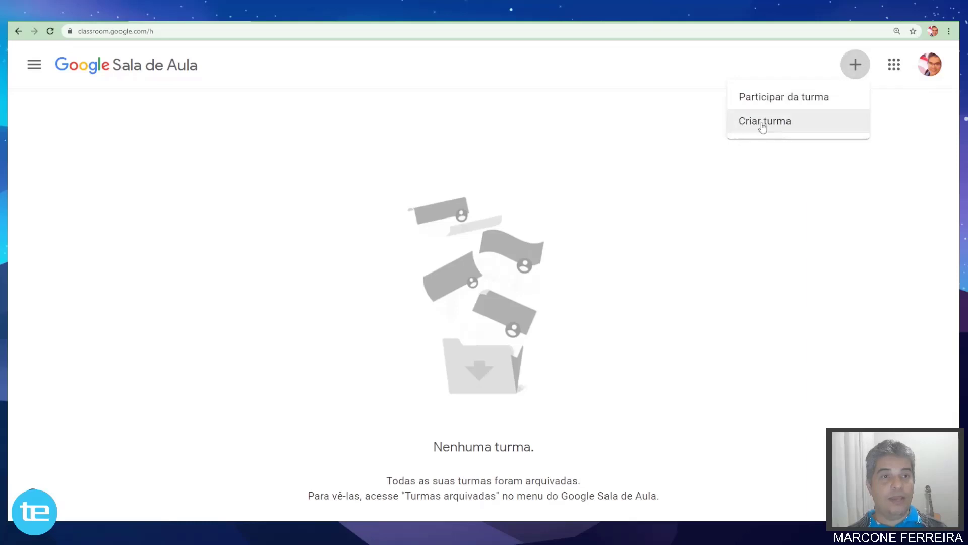